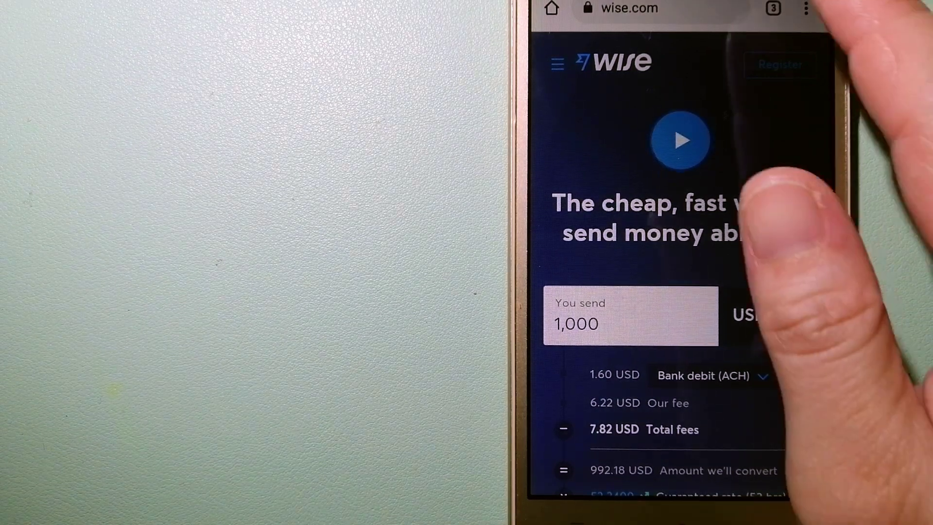
- Switch from the Wise tab to the WorldRemit homepage with its Philippines (PHP) send form
left_click(774, 8)
left_click(609, 344)
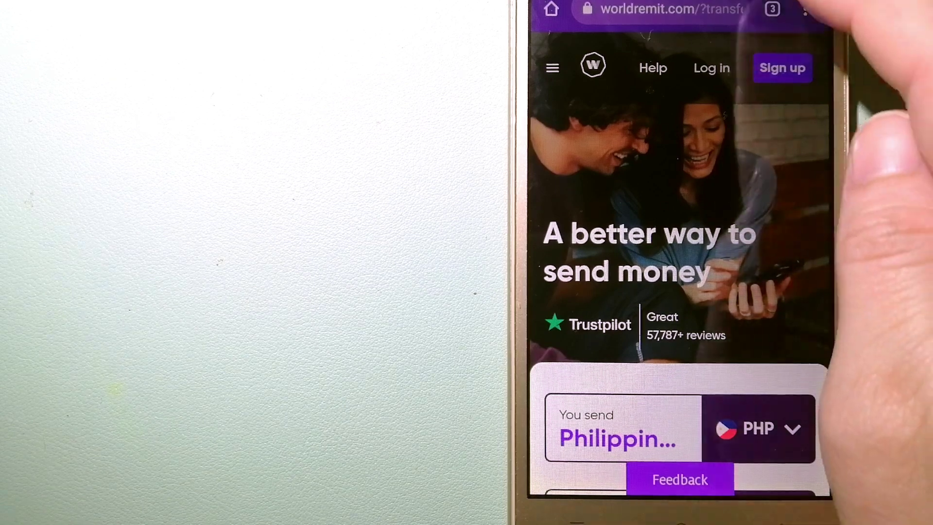
left_click(805, 9)
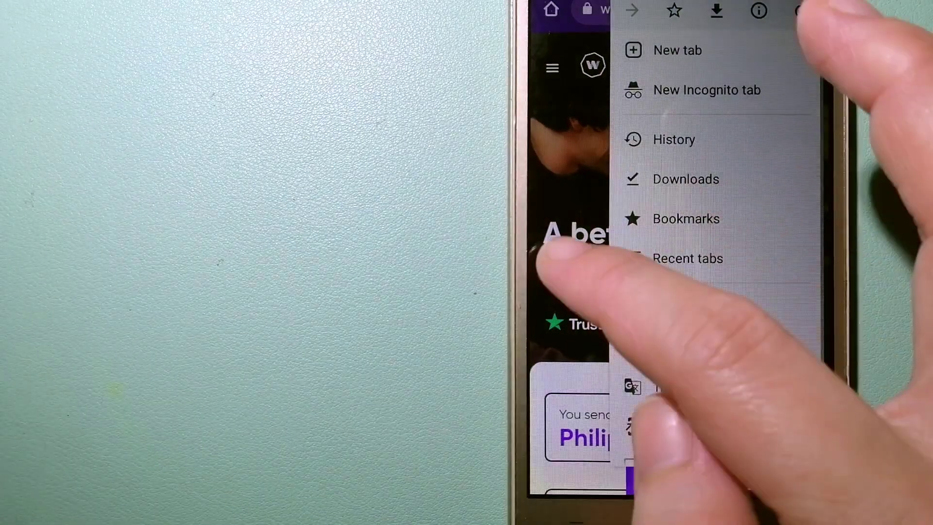
- Bring up the TransferGo tab quoting £300.00 GBP as ₦211,090.27 NGN at 703.63
left_click(546, 261)
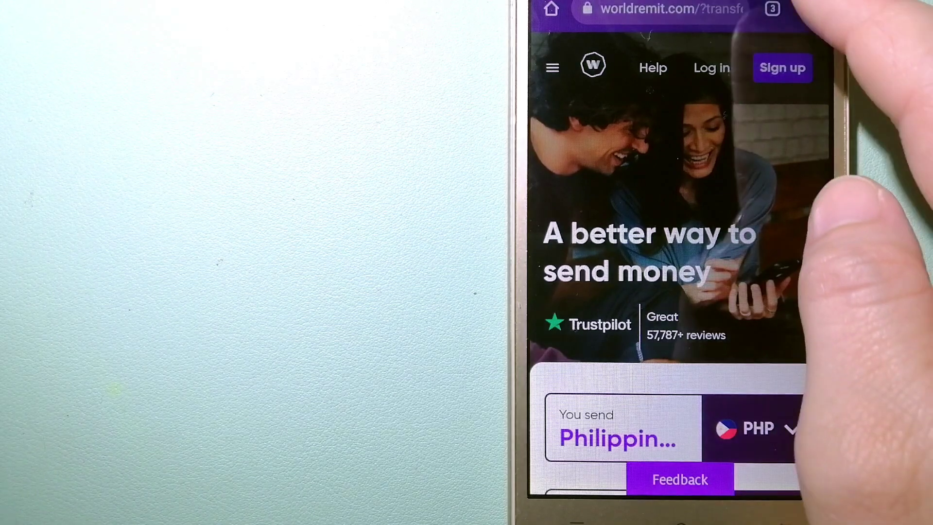
left_click(773, 9)
left_click(744, 131)
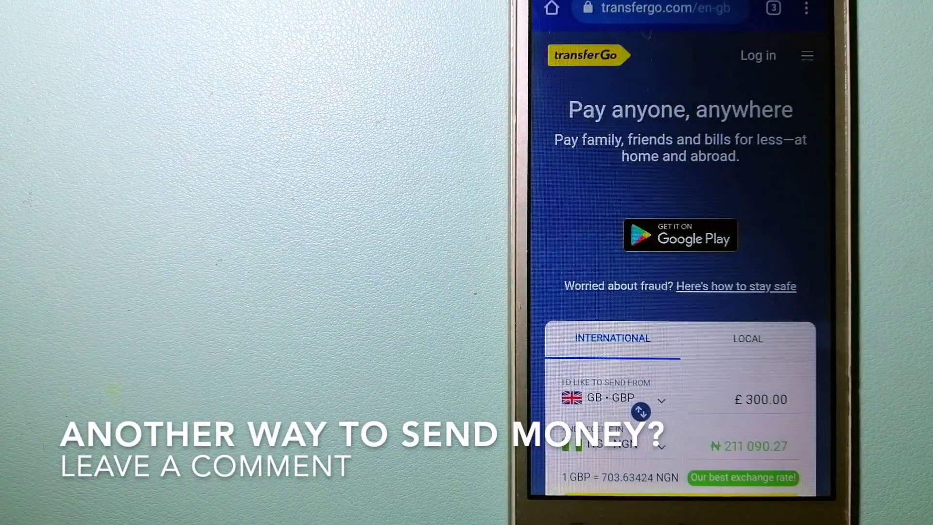